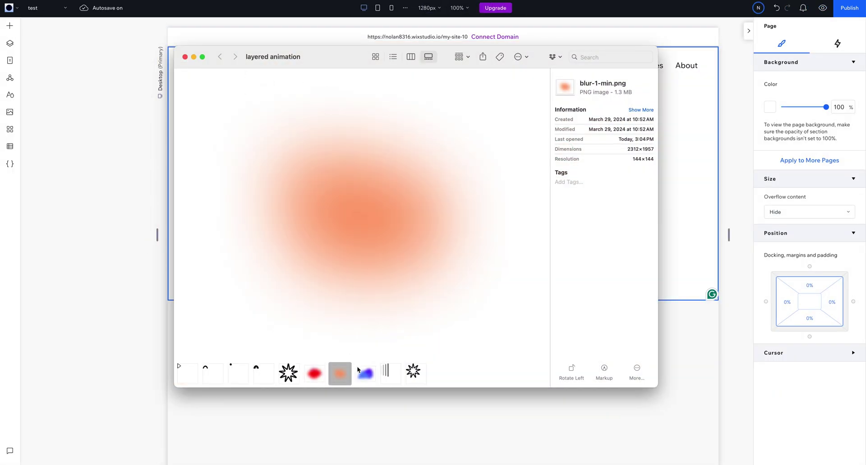
# Preview the blurred colour images in the layered animation folder.
pyautogui.click(337, 375)
pyautogui.click(321, 377)
pyautogui.click(335, 378)
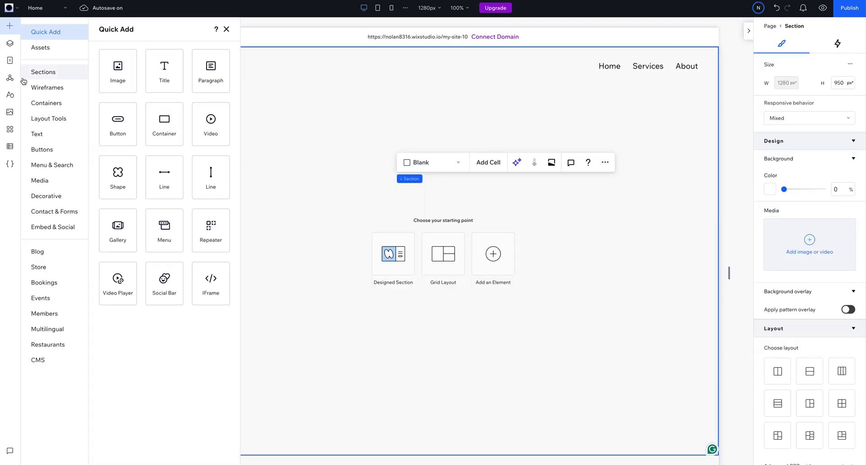
# Add blue-2-min.png, blur-3-min.png and blur-1-min.png from the site's media files to the page.
pyautogui.click(44, 186)
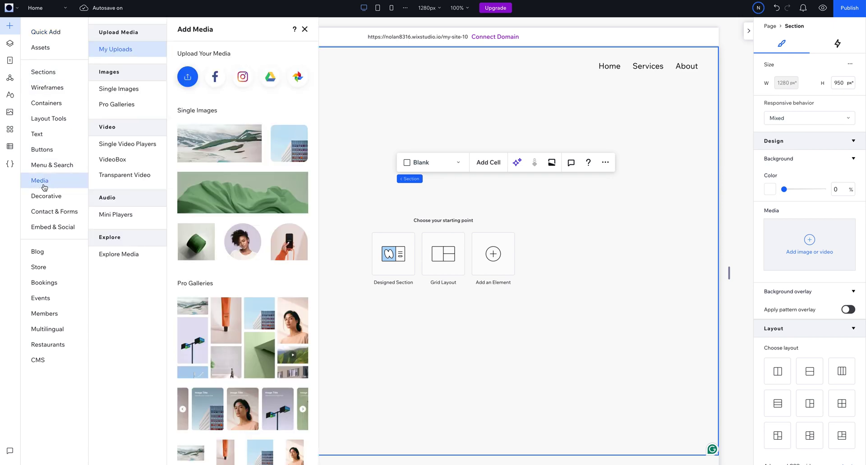
pyautogui.click(185, 80)
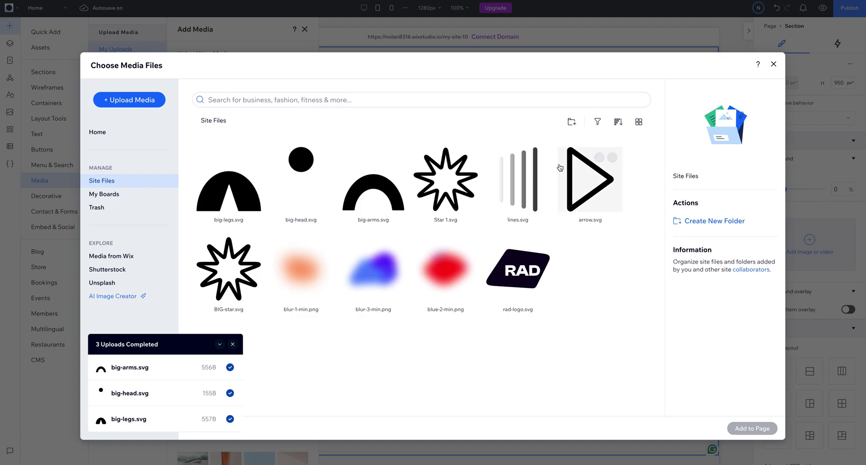
pyautogui.click(445, 270)
pyautogui.keyDown('ctrl'); pyautogui.click(377, 280); pyautogui.keyUp('ctrl')
pyautogui.keyDown('ctrl'); pyautogui.click(302, 277); pyautogui.keyUp('ctrl')
pyautogui.click(752, 429)
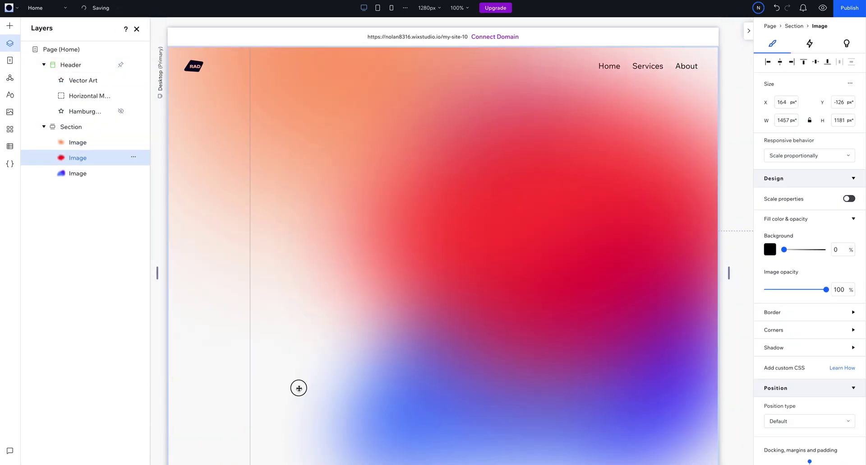
# Rearrange the three blur images so that their colours overlap across the blank section.
pyautogui.moveTo(299, 388); pyautogui.dragTo(181, 312)
pyautogui.click(74, 173)
pyautogui.click(78, 158)
pyautogui.click(78, 142)
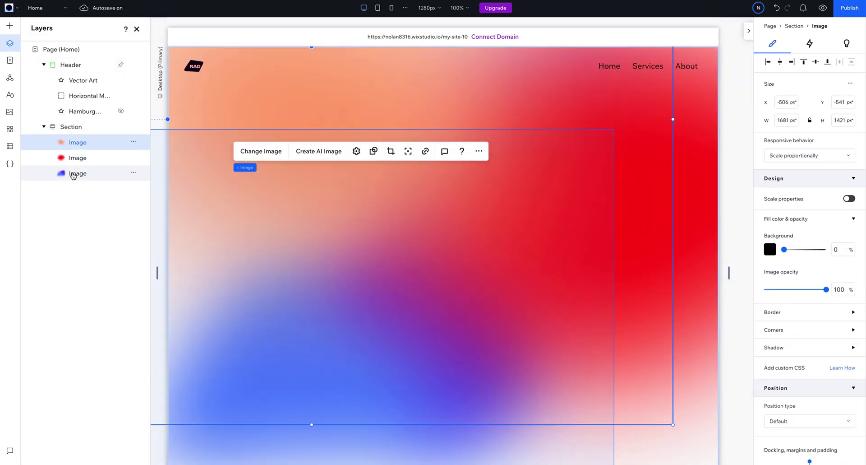
# Select the orange, red and blue blur images together and place them in one container.
pyautogui.click(80, 160)
pyautogui.keyDown('shift'); pyautogui.click(82, 163); pyautogui.keyUp('shift')
pyautogui.keyDown('shift'); pyautogui.click(79, 177); pyautogui.keyUp('shift')
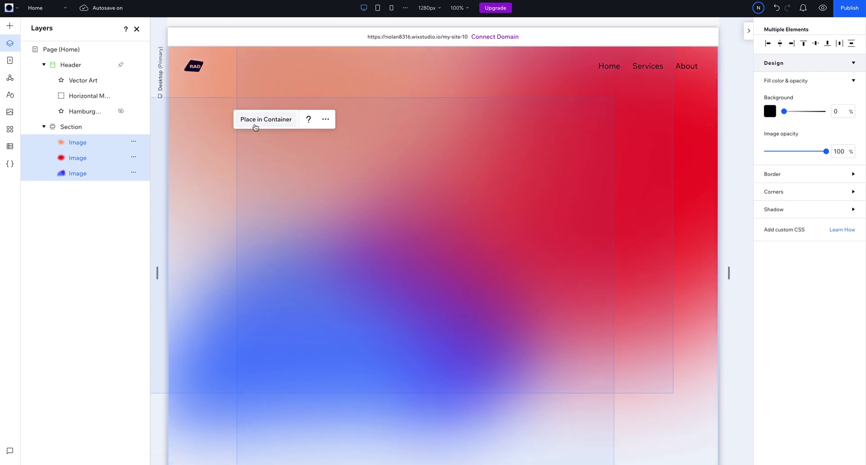
pyautogui.click(256, 119)
# Pin the images' container to the section and set its width to 1280 px.
pyautogui.click(77, 153)
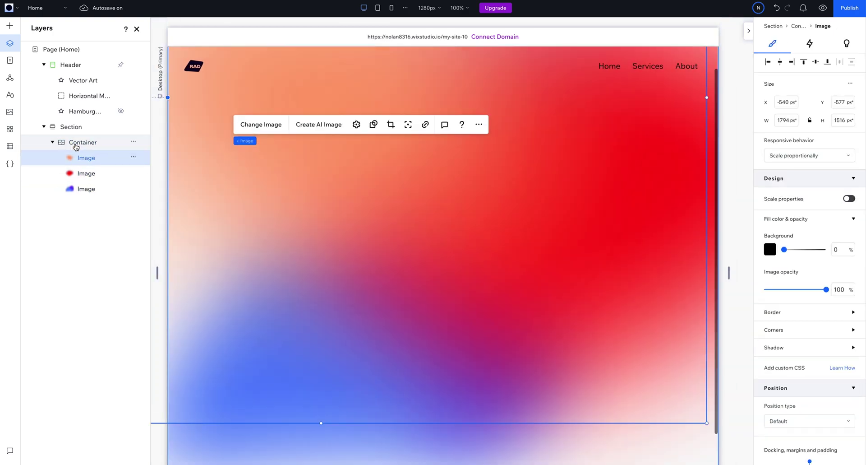
pyautogui.click(76, 146)
pyautogui.click(707, 55)
pyautogui.click(790, 458)
pyautogui.click(779, 385)
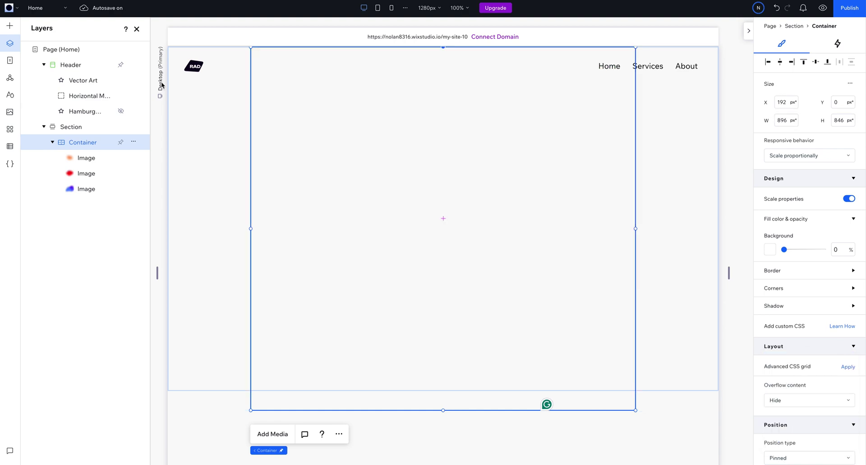
pyautogui.click(783, 121)
pyautogui.write('1280')
pyautogui.press('Tab')
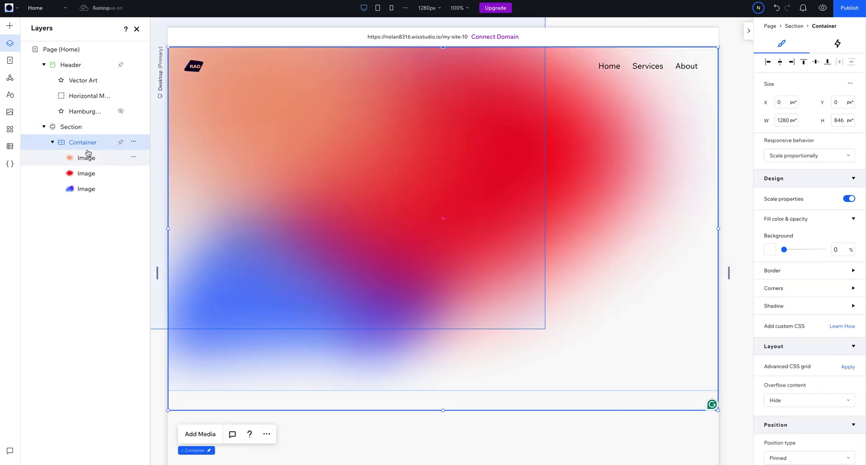
# Enlarge and reposition the blur images inside the container so that they fill more of the section.
pyautogui.click(72, 126)
pyautogui.click(86, 157)
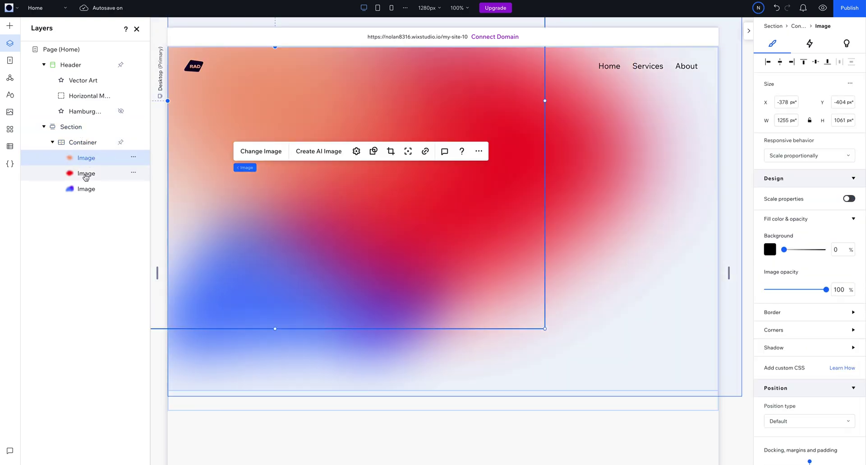
pyautogui.click(85, 173)
pyautogui.click(86, 189)
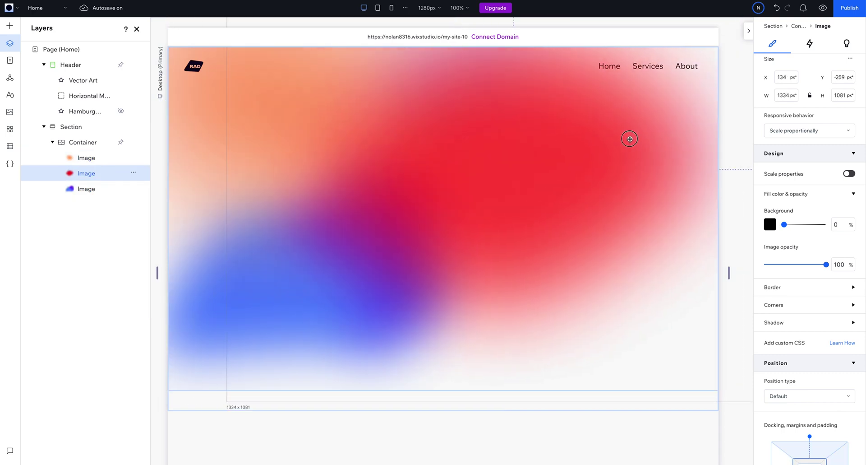
pyautogui.click(473, 217)
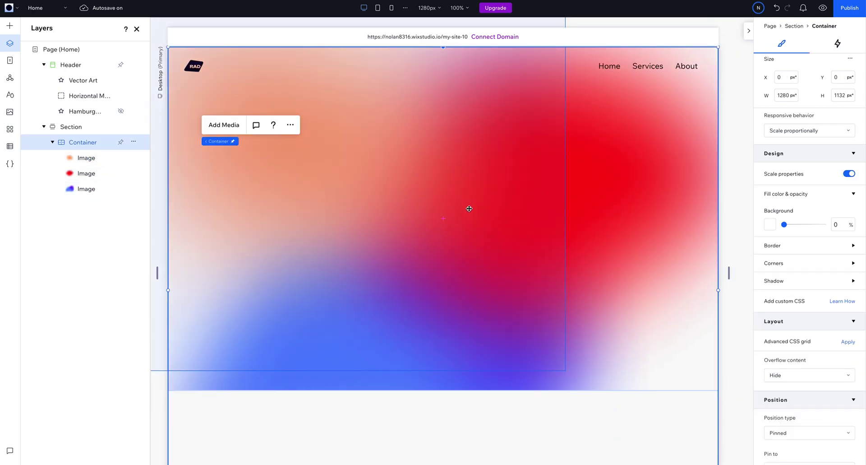
pyautogui.click(771, 225)
pyautogui.click(779, 326)
pyautogui.click(853, 236)
pyautogui.hotkey('ctrl', 'z')
pyautogui.hotkey('ctrl', 'z')
# Set the opacity of the blur images' container to 60%.
pyautogui.scroll(-8, 819, 271)
pyautogui.click(841, 315)
pyautogui.write('93')
pyautogui.moveTo(838, 315); pyautogui.dragTo(838, 330)
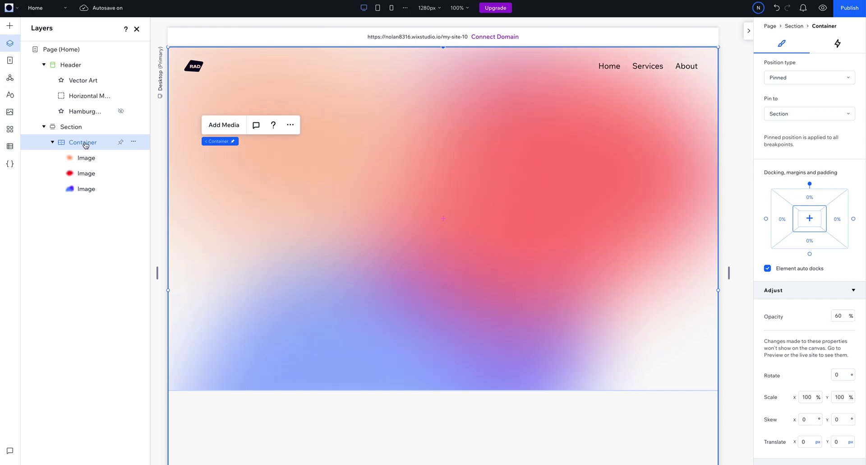
# Choose a new background colour for the section and move the red blur image further right.
pyautogui.click(79, 128)
pyautogui.click(770, 189)
pyautogui.click(784, 315)
pyautogui.click(852, 201)
pyautogui.click(497, 211)
pyautogui.moveTo(497, 211); pyautogui.dragTo(640, 182)
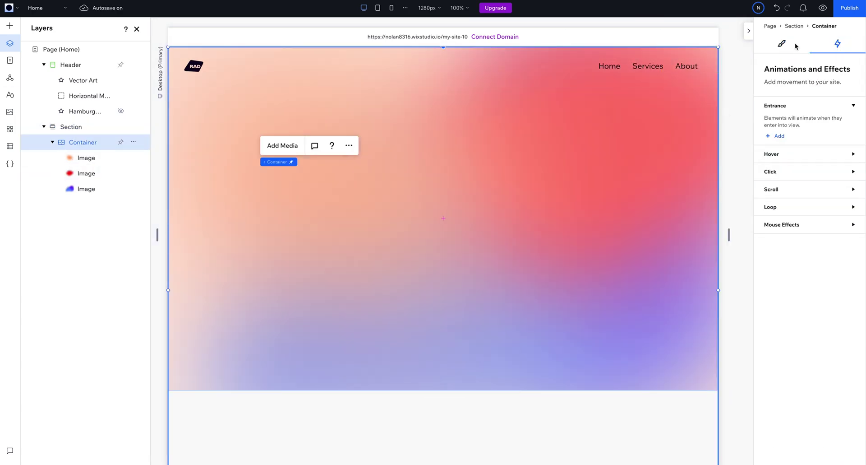
# Add a mouse effect to the orange blur image.
pyautogui.click(795, 44)
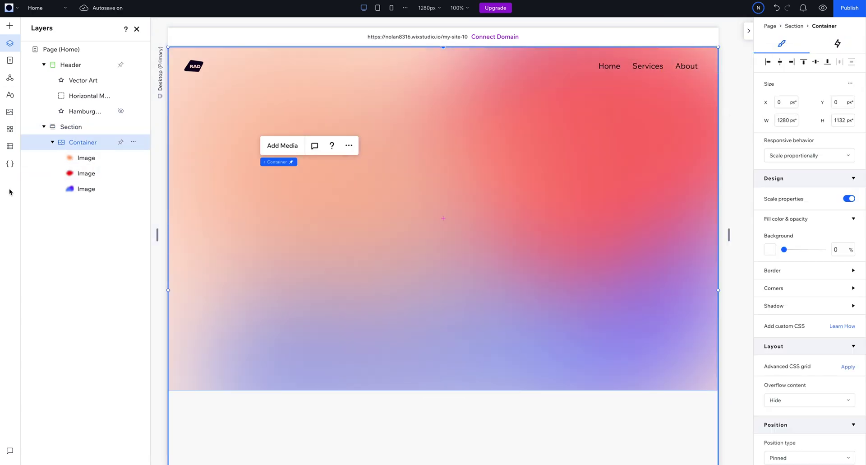
pyautogui.click(83, 159)
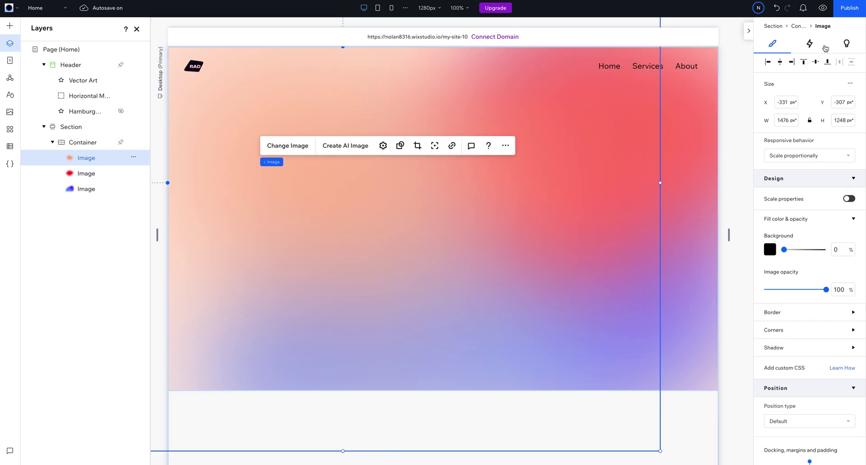
pyautogui.click(816, 46)
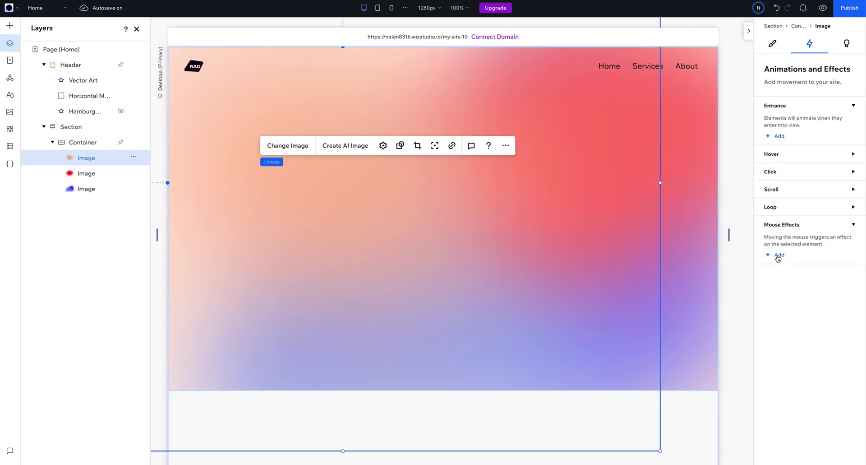
pyautogui.click(776, 255)
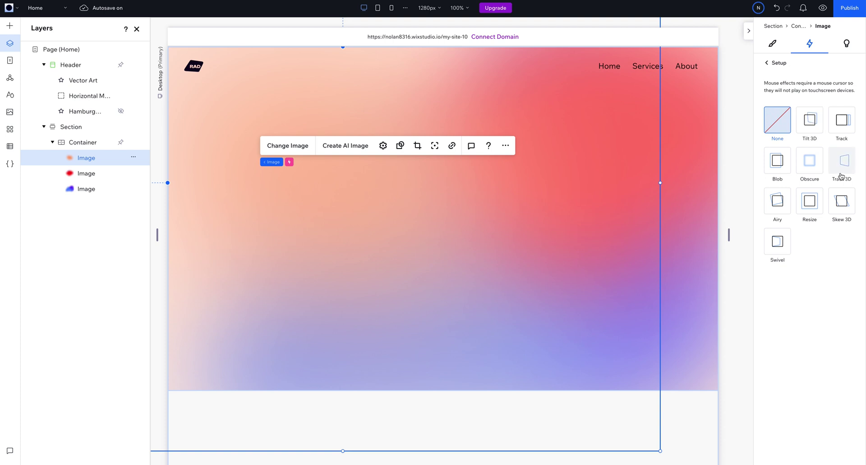
# Apply a Track 3D mouse effect to the red blur image with a distance of 465 px and a velocity of 2.1.
pyautogui.click(86, 173)
pyautogui.click(785, 244)
pyautogui.click(842, 160)
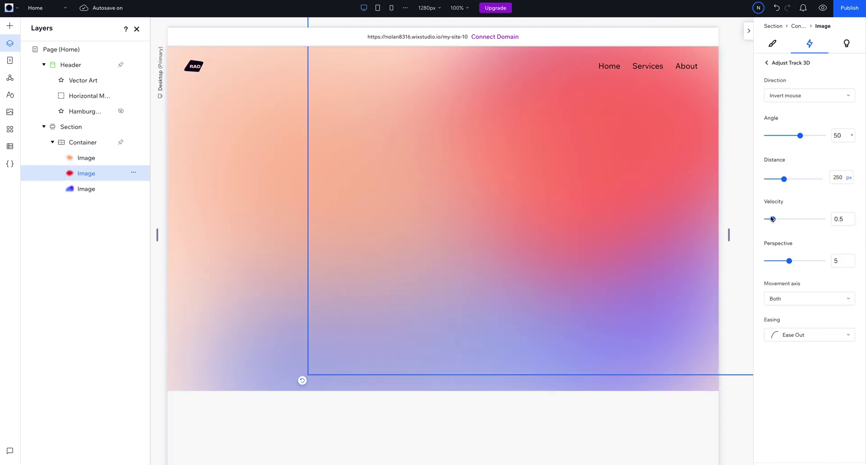
pyautogui.click(766, 63)
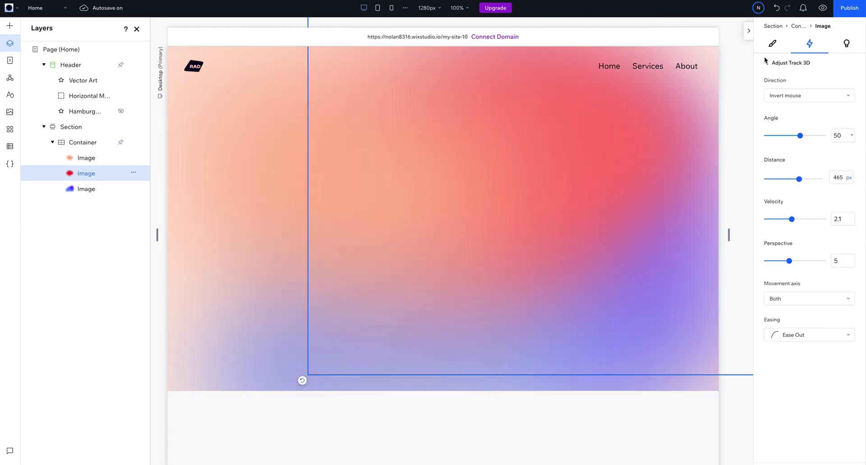
# Apply a Track 3D mouse effect to the remaining blue blur image and preview the site.
pyautogui.click(776, 255)
pyautogui.click(842, 161)
pyautogui.click(823, 8)
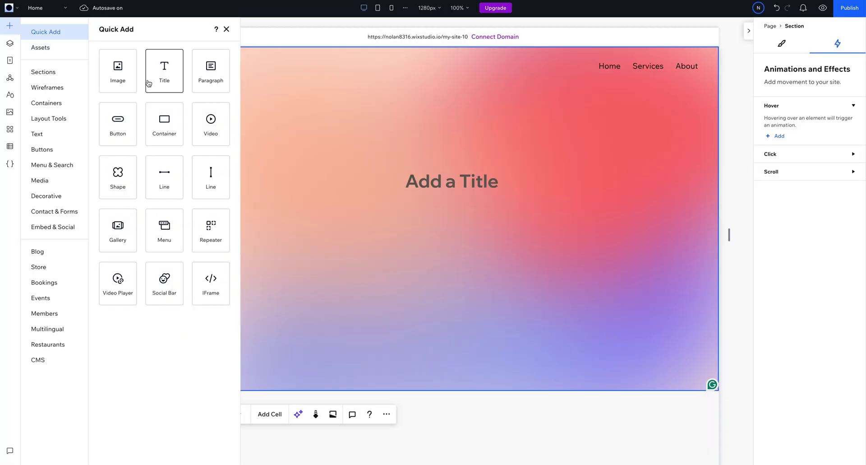
# Add a title inside a new container over the gradient and set that container's width to 1280 px.
pyautogui.moveTo(150, 83); pyautogui.dragTo(379, 140)
pyautogui.moveTo(516, 170); pyautogui.dragTo(692, 97)
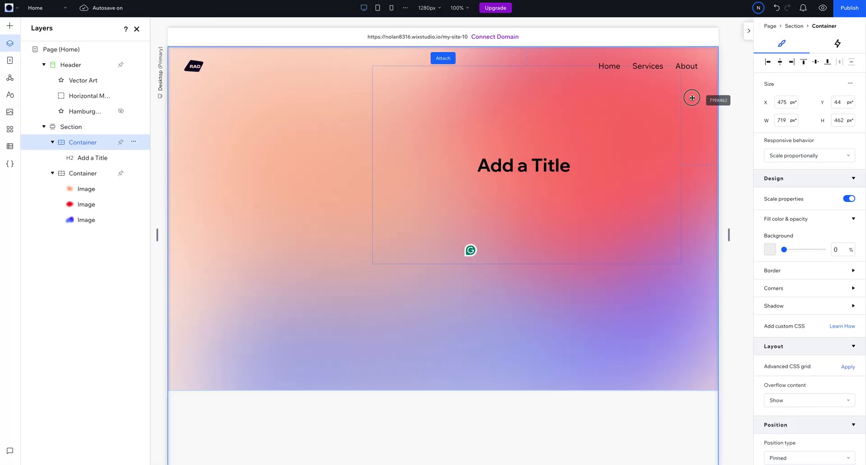
pyautogui.moveTo(373, 174); pyautogui.dragTo(176, 174)
pyautogui.moveTo(788, 120); pyautogui.dragTo(776, 123)
pyautogui.write('900')
pyautogui.press('Return')
pyautogui.write('1280')
pyautogui.press('Return')
# Set the title's font to Work Sans Extra Light and its text to "BIG IDEAS BROUGHT TO LIFE".
pyautogui.click(441, 231)
pyautogui.click(816, 245)
pyautogui.click(788, 399)
pyautogui.moveTo(492, 232); pyautogui.dragTo(480, 233)
pyautogui.doubleClick(446, 233)
pyautogui.write('BIG IDEAS')
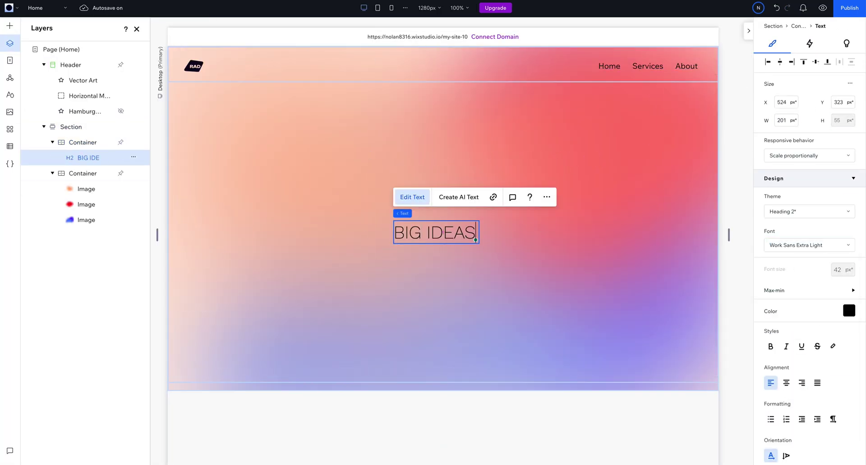
pyautogui.write(' BROUGHT TO LIFE')
# Enlarge the title to about 130 px over three lines, with its text and box centred horizontally.
pyautogui.moveTo(480, 232); pyautogui.dragTo(509, 234)
pyautogui.moveTo(509, 234); pyautogui.dragTo(529, 234)
pyautogui.moveTo(529, 207); pyautogui.dragTo(561, 142)
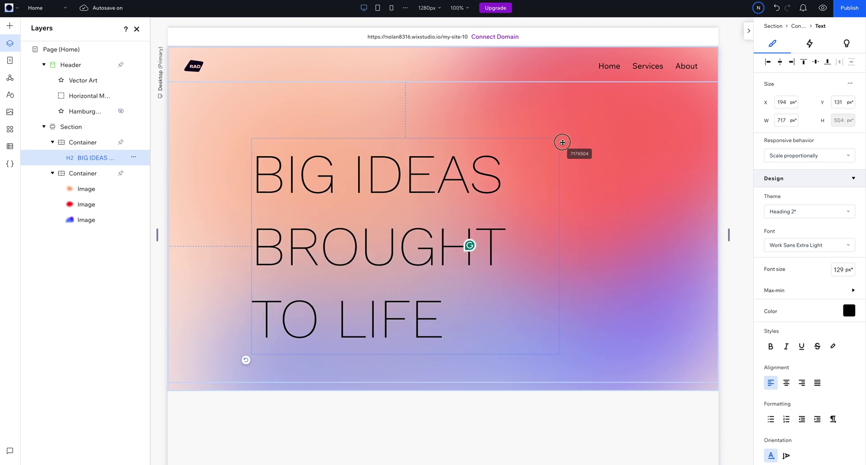
pyautogui.click(787, 383)
pyautogui.click(780, 62)
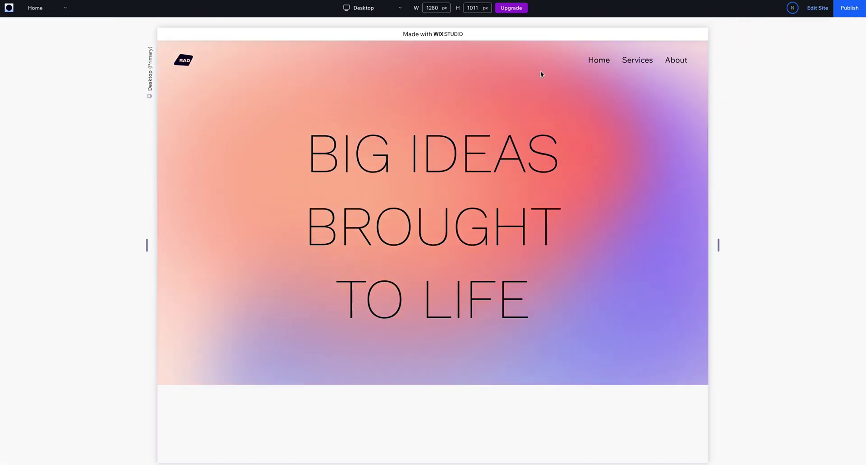
pyautogui.hotkey('ctrl', 'shift', 'p')
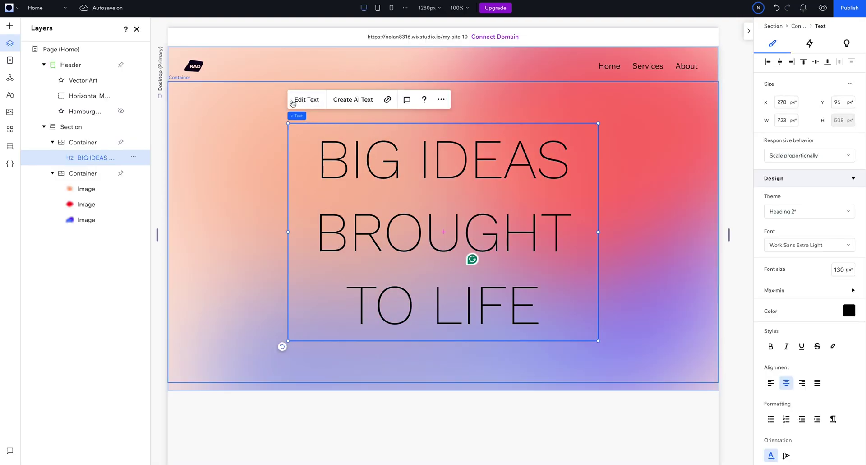
# Shorten the title's text to "BIG IDEAS" and narrow its box to about 682 px.
pyautogui.moveTo(571, 155); pyautogui.dragTo(546, 307)
pyautogui.press('BackSpace')
pyautogui.click(555, 186)
pyautogui.click(555, 222)
pyautogui.moveTo(599, 232); pyautogui.dragTo(546, 235)
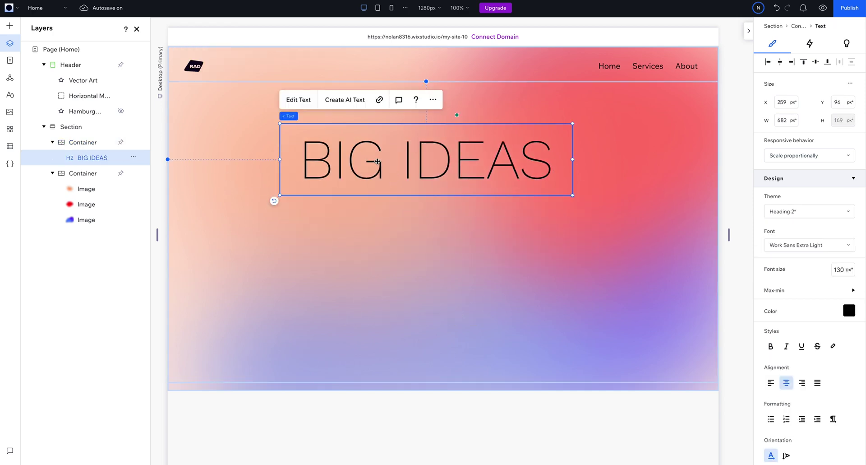
# Set the word BIG in a heavy bold font and narrow the title's box to fit the text.
pyautogui.doubleClick(343, 159)
pyautogui.click(796, 248)
pyautogui.click(794, 321)
pyautogui.press('Escape')
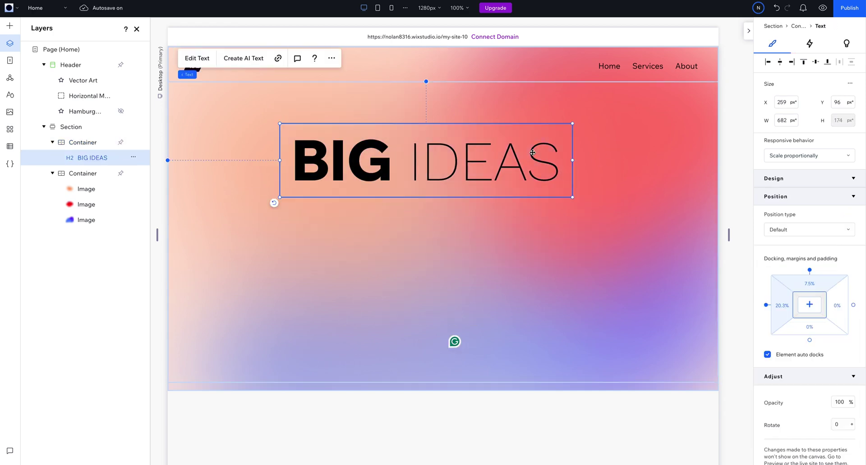
pyautogui.moveTo(572, 161); pyautogui.dragTo(553, 160)
# Duplicate the BIG IDEAS heading below the original and change the copy's text to "BROUGHT".
pyautogui.moveTo(415, 160); pyautogui.dragTo(300, 240)
pyautogui.doubleClick(425, 241)
pyautogui.press('BackSpace')
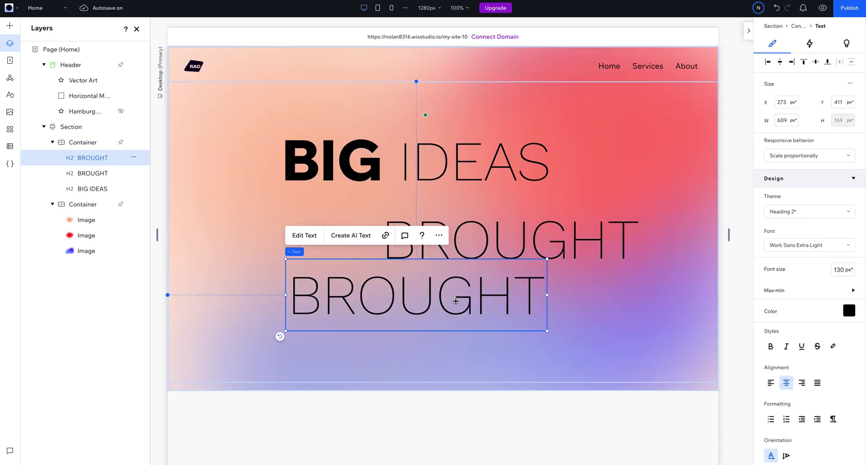
# Change the lower BROUGHT copy's text to "TO LIFE" and narrow its box to fit.
pyautogui.doubleClick(459, 293)
pyautogui.write('TO LIFE')
pyautogui.moveTo(548, 295); pyautogui.dragTo(448, 310)
# Stack the three headings vertically and set the item spacing to 4%.
pyautogui.keyDown('shift'); pyautogui.click(491, 241); pyautogui.keyUp('shift')
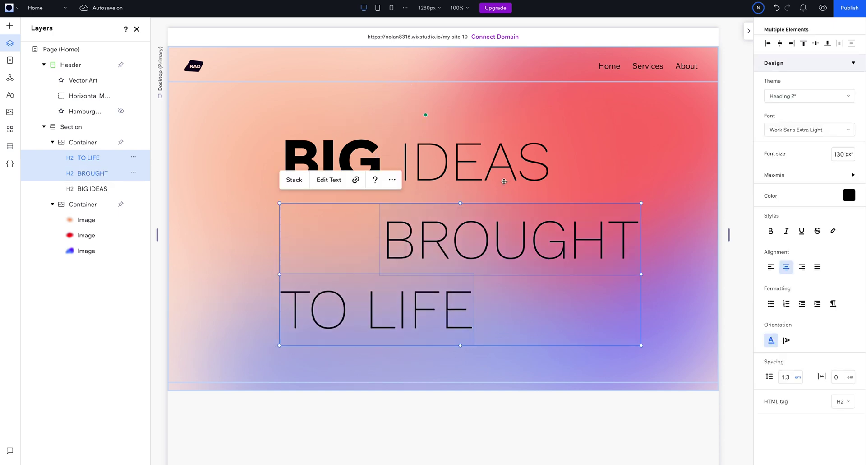
pyautogui.keyDown('shift'); pyautogui.click(506, 178); pyautogui.keyUp('shift')
pyautogui.click(293, 100)
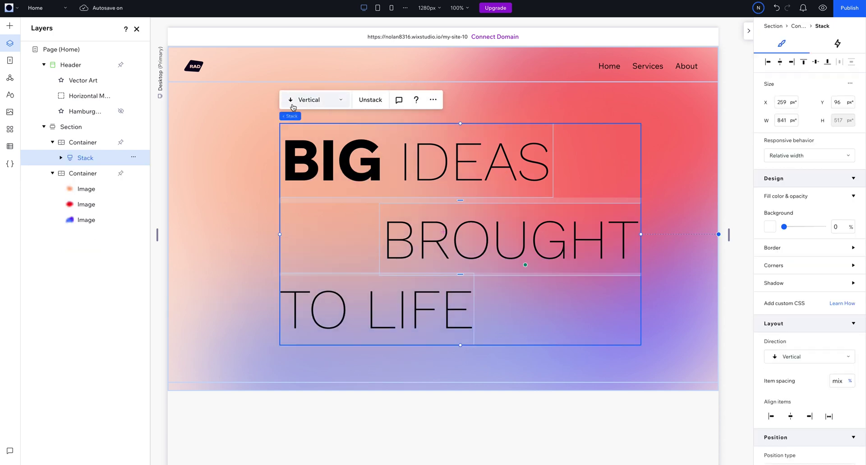
pyautogui.write('4')
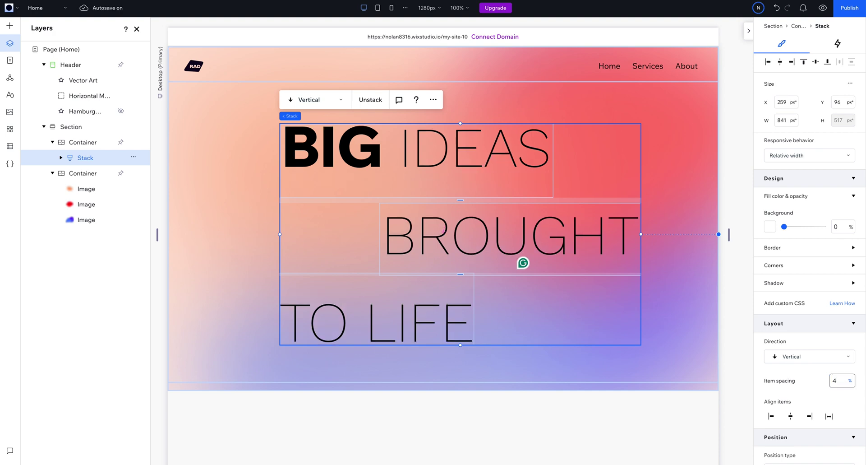
# Shift BROUGHT and TO LIFE further right within the heading stack, widening it to about 895 px.
pyautogui.click(732, 194)
pyautogui.click(510, 223)
pyautogui.click(447, 187)
pyautogui.click(449, 221)
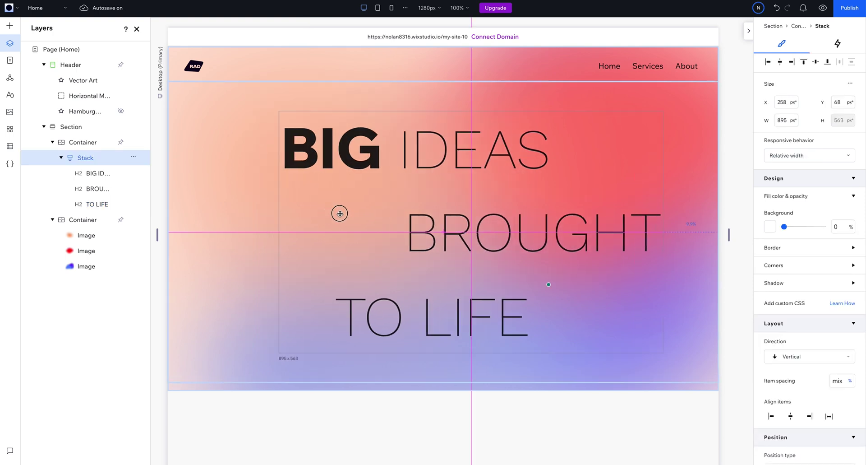
# Add a paragraph below BIG reading "We specialize in helping early stage startups design, brand, and launch.".
pyautogui.click(10, 26)
pyautogui.moveTo(205, 77); pyautogui.dragTo(273, 226)
pyautogui.click(271, 177)
pyautogui.write('We specialize in helping early stage startups design, brand, and launch.')
pyautogui.moveTo(351, 211); pyautogui.dragTo(366, 210)
# Add a SERVICES button with a transparent background below the paragraph and duplicate it as a BOOK A CALL button.
pyautogui.click(9, 25)
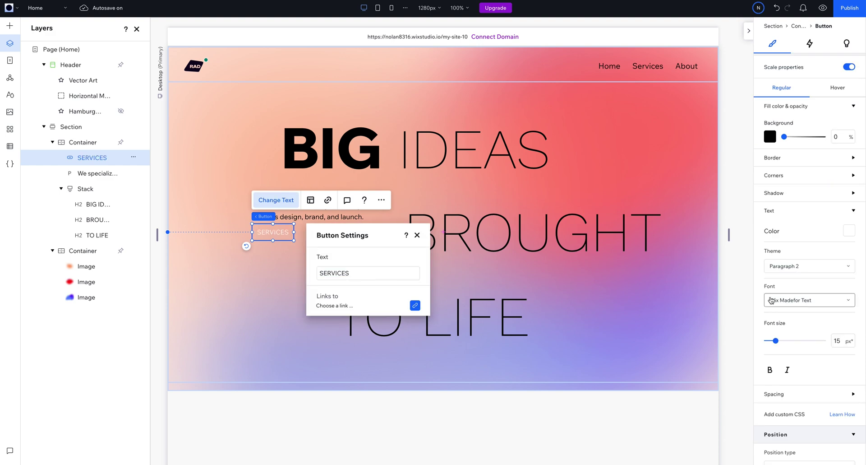
pyautogui.scroll(-3, 797, 363)
pyautogui.hotkey('ctrl', 'd')
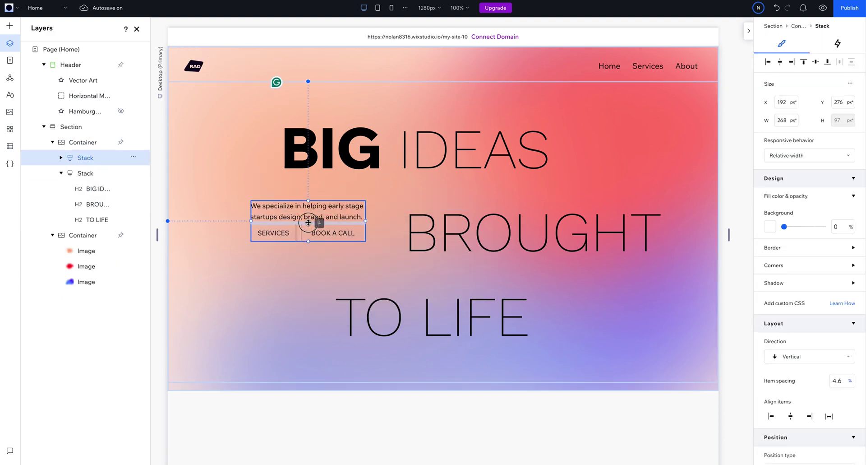
# Move the stack holding the paragraph and buttons slightly down and closer to BROUGHT.
pyautogui.moveTo(260, 228); pyautogui.dragTo(265, 225)
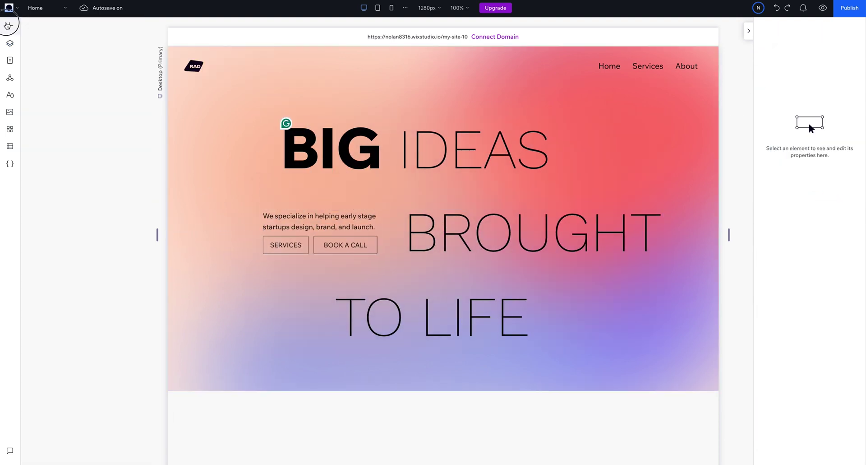
# Add the site files big-arms.svg, big-head.svg and big-legs.svg to the page.
pyautogui.click(9, 26)
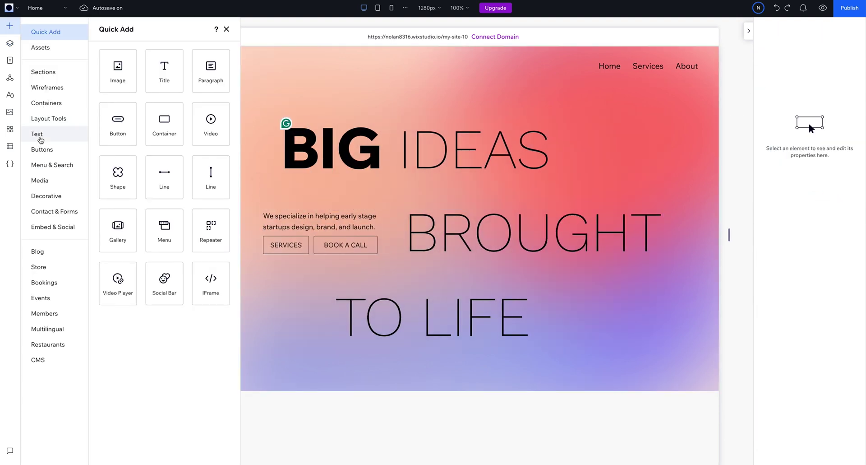
pyautogui.click(45, 183)
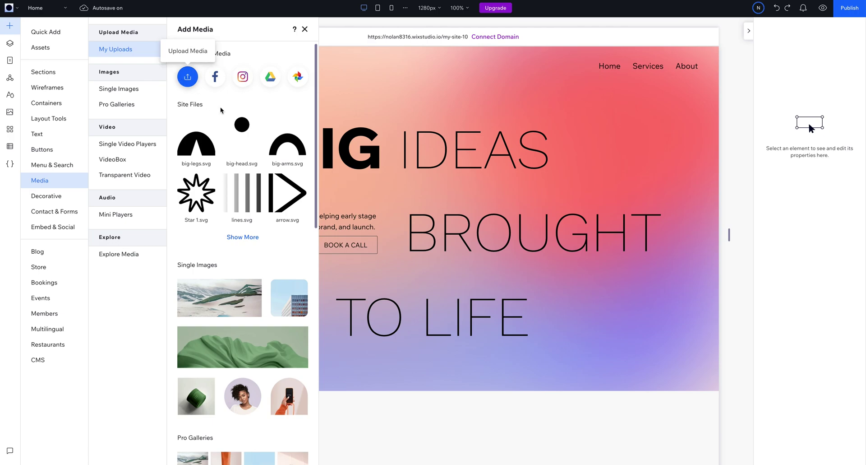
pyautogui.click(189, 78)
pyautogui.click(348, 185)
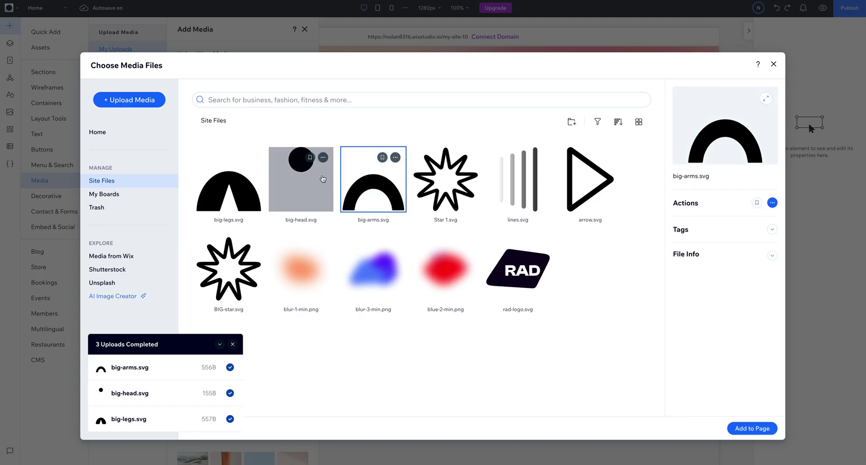
pyautogui.keyDown('ctrl'); pyautogui.click(322, 185); pyautogui.keyUp('ctrl')
pyautogui.click(301, 185)
pyautogui.keyDown('ctrl'); pyautogui.click(230, 185); pyautogui.keyUp('ctrl')
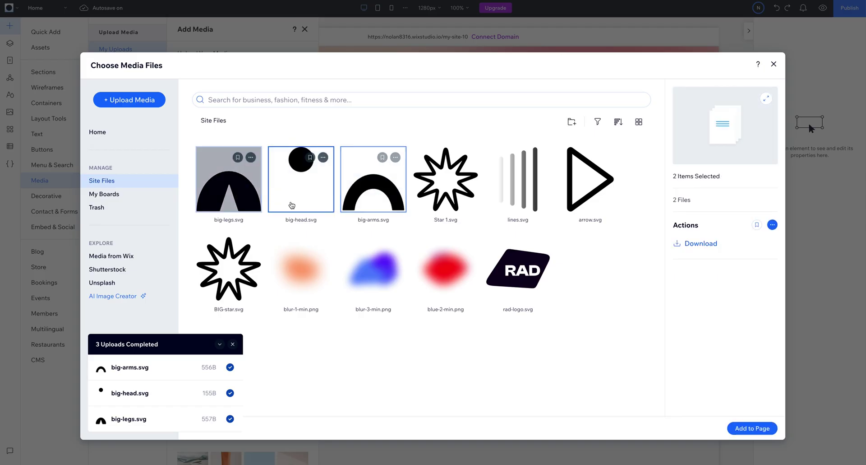
pyautogui.click(743, 429)
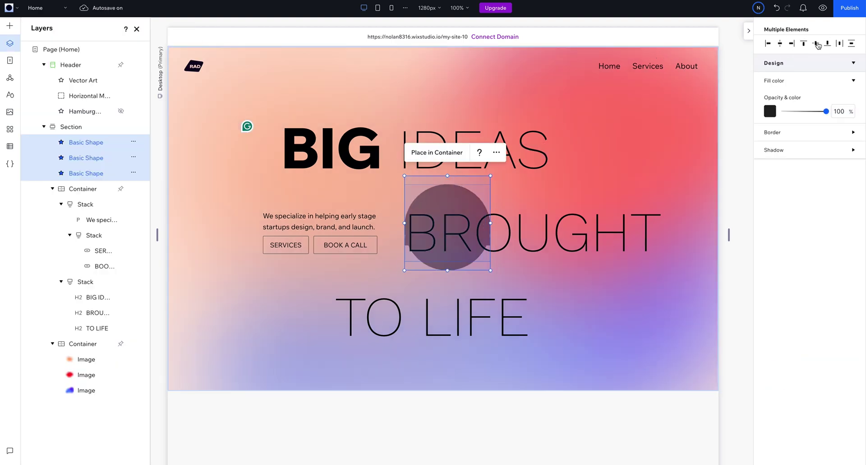
# Place the three shapes in a container and move it into the heading stack above BIG IDEAS.
pyautogui.click(432, 157)
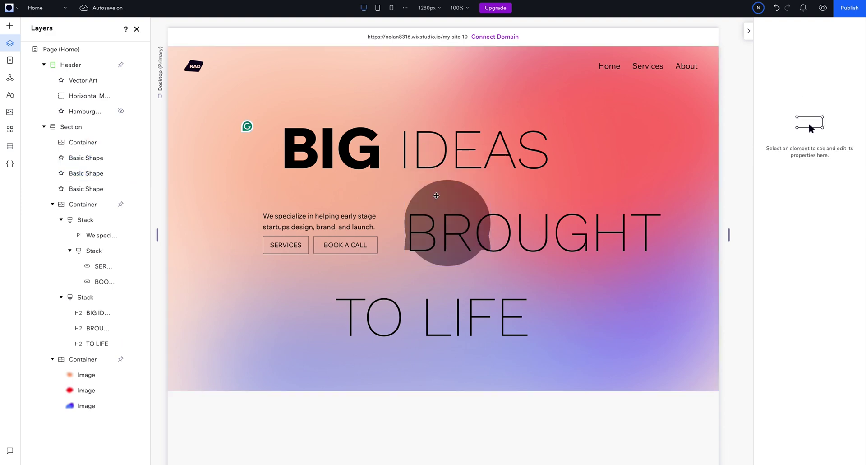
pyautogui.moveTo(440, 201); pyautogui.dragTo(285, 233)
pyautogui.press('Up')
pyautogui.press('Up')
pyautogui.press('Up')
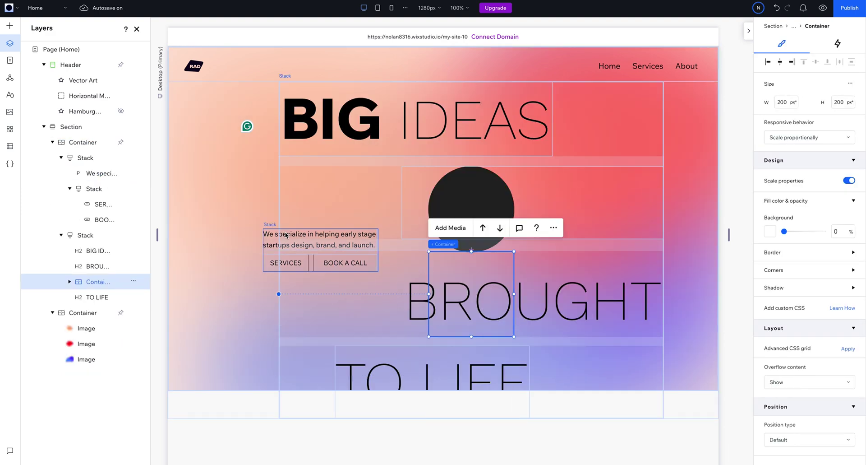
# Stack the shape container with the BIG IDEAS heading and set the stack direction to horizontal.
pyautogui.keyDown('shift'); pyautogui.click(483, 211); pyautogui.keyUp('shift')
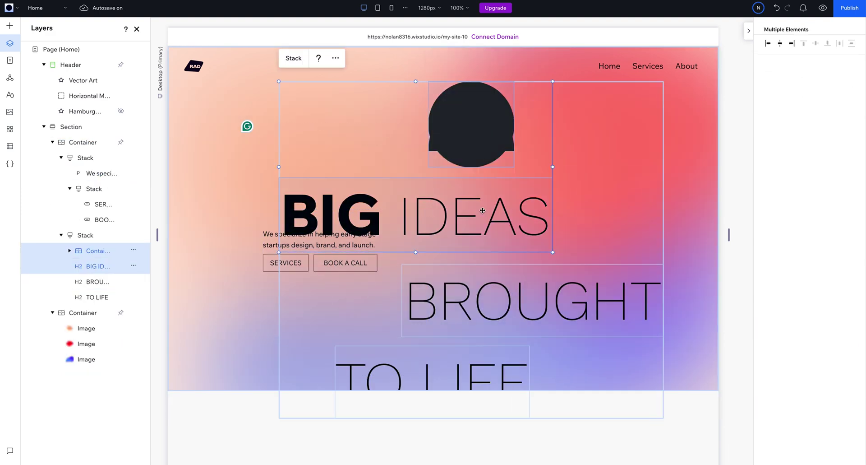
pyautogui.click(297, 63)
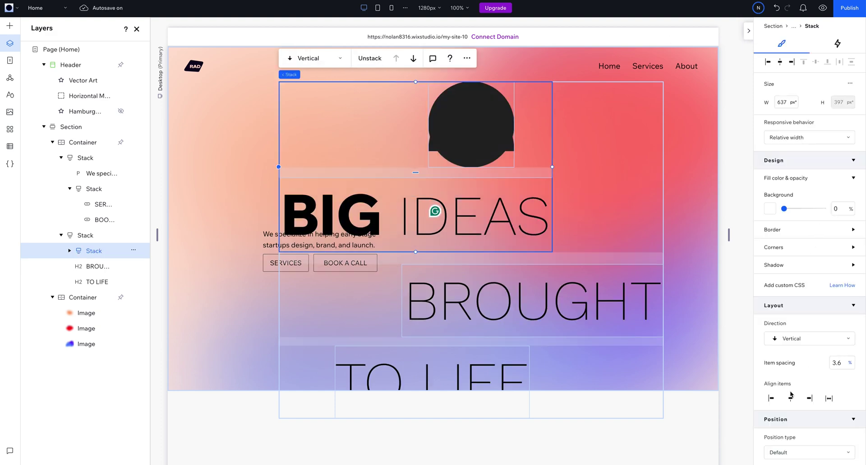
pyautogui.click(784, 354)
# Scale down the arms and legs shapes and assemble them with the head centered above as a person figure.
pyautogui.click(294, 97)
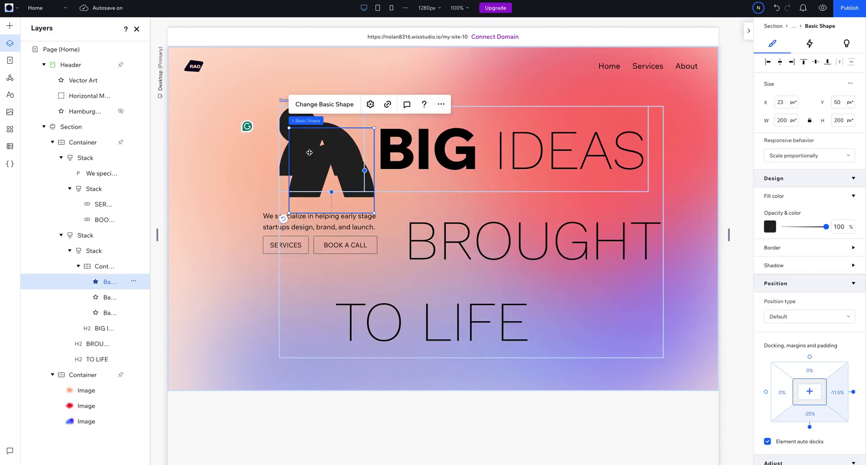
pyautogui.click(294, 97)
pyautogui.keyDown('shift'); pyautogui.click(321, 149); pyautogui.keyUp('shift')
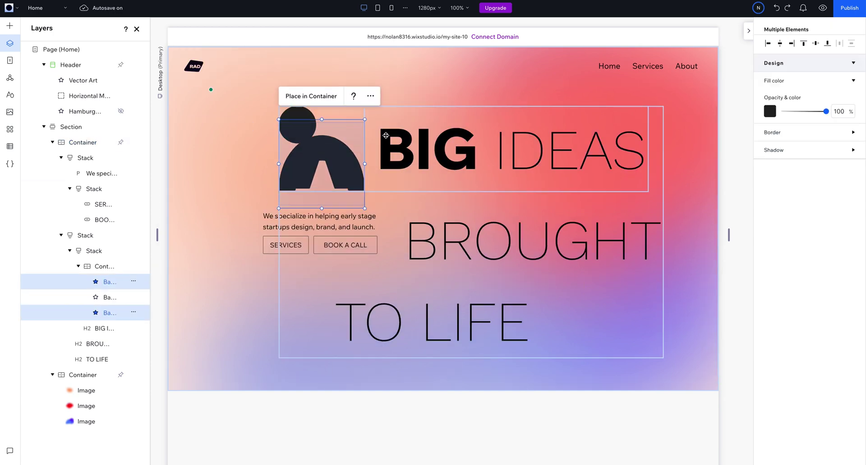
pyautogui.moveTo(364, 207); pyautogui.dragTo(323, 147)
pyautogui.moveTo(303, 117); pyautogui.dragTo(322, 137)
pyautogui.click(780, 62)
# Shrink the container to fit around the person figure beside BIG IDEAS.
pyautogui.click(235, 149)
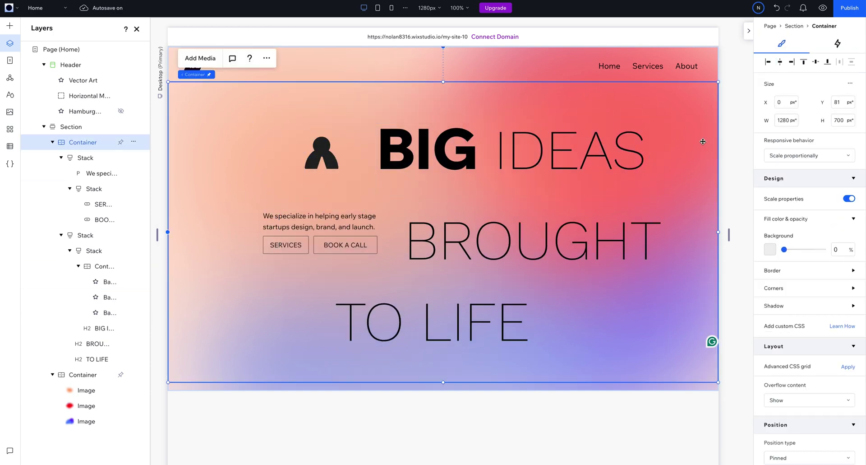
pyautogui.click(351, 126)
pyautogui.moveTo(365, 107); pyautogui.dragTo(314, 133)
pyautogui.click(311, 168)
# Nudge the selected shape upward within the person figure's container.
pyautogui.click(99, 299)
pyautogui.press('Up')
pyautogui.press('Up')
pyautogui.press('Up')
pyautogui.press('Up')
pyautogui.press('Up')
pyautogui.press('Up')
pyautogui.click(104, 266)
pyautogui.click(445, 158)
pyautogui.click(445, 158)
# Add a custom hover animation to the BIG IDEAS stack that targets the person figure's body shape.
pyautogui.click(295, 155)
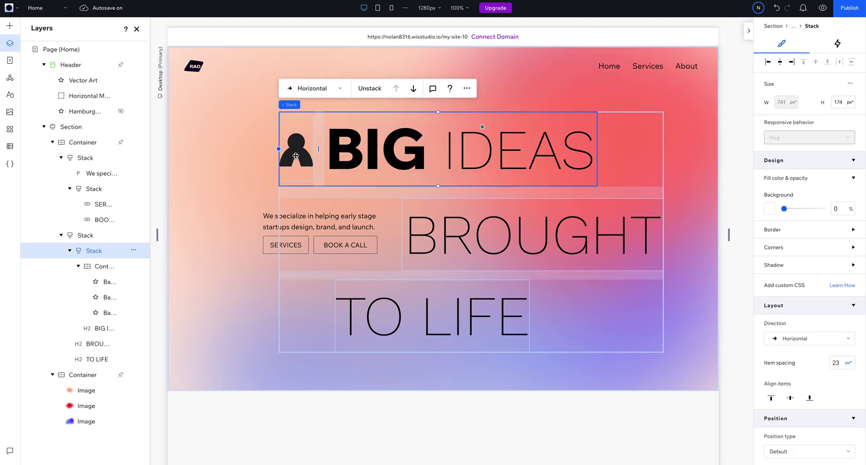
pyautogui.click(839, 45)
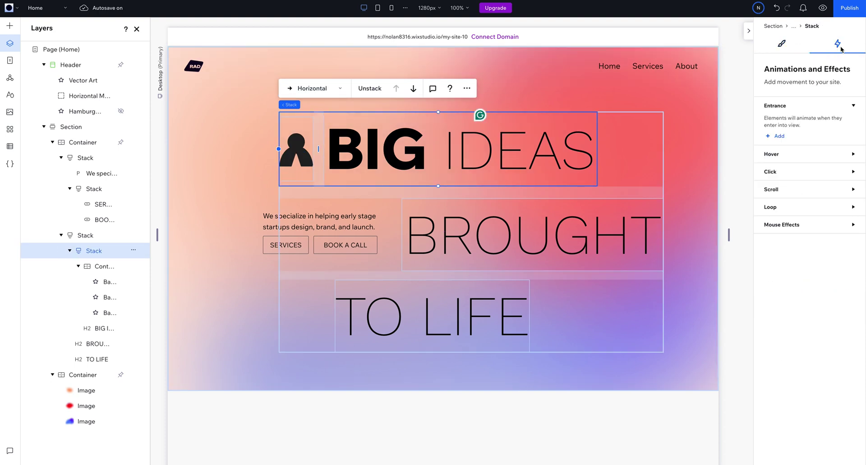
pyautogui.click(780, 184)
pyautogui.click(802, 135)
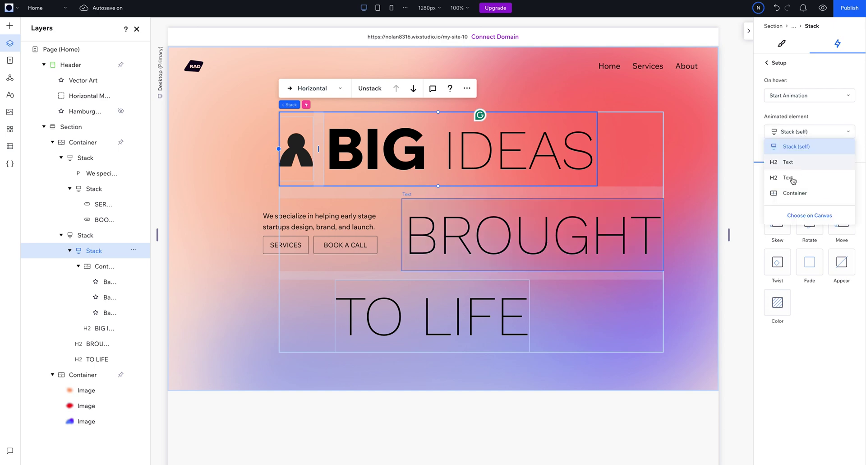
pyautogui.click(793, 215)
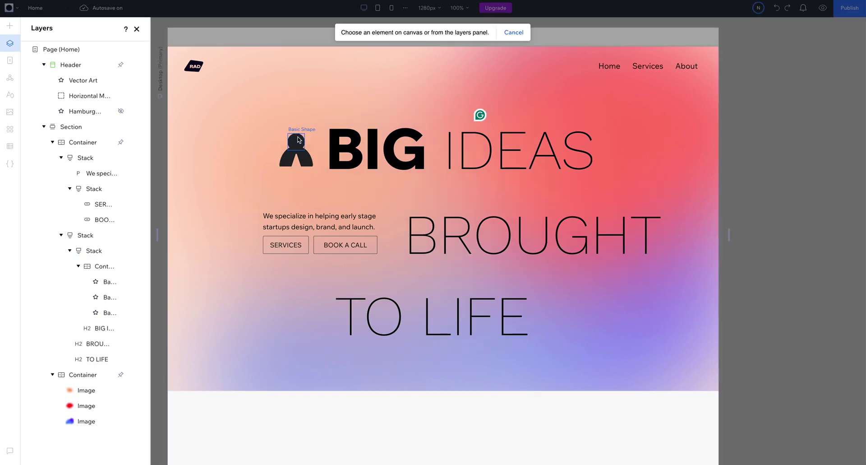
pyautogui.click(309, 156)
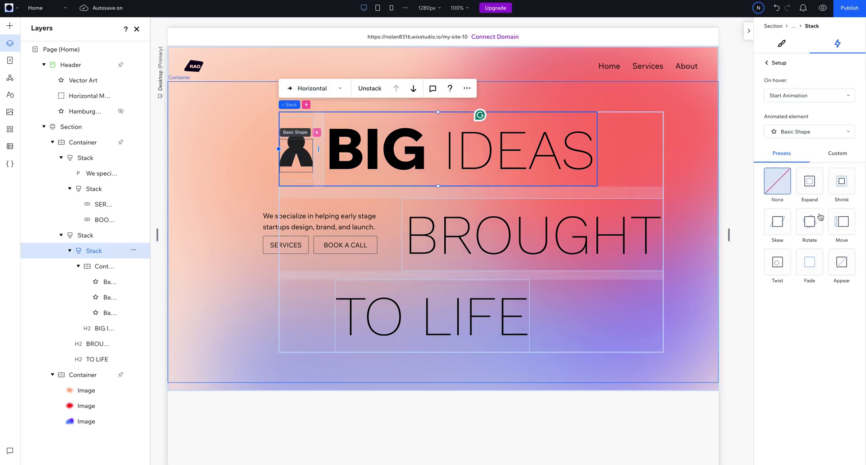
pyautogui.click(839, 155)
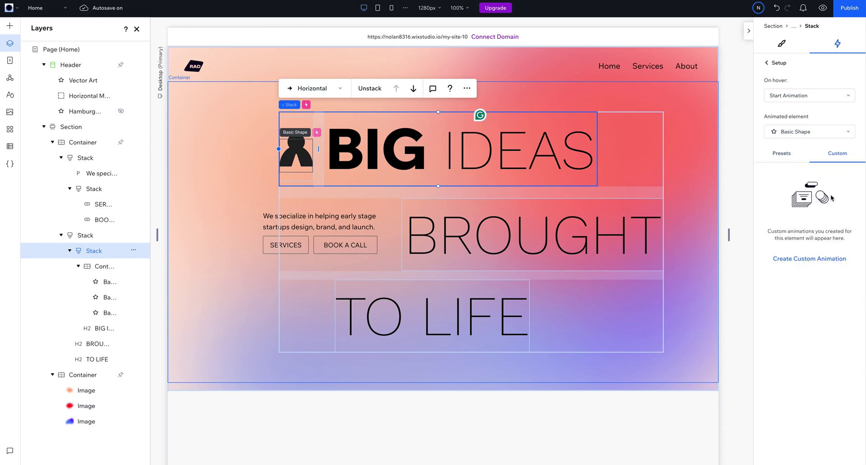
pyautogui.click(817, 259)
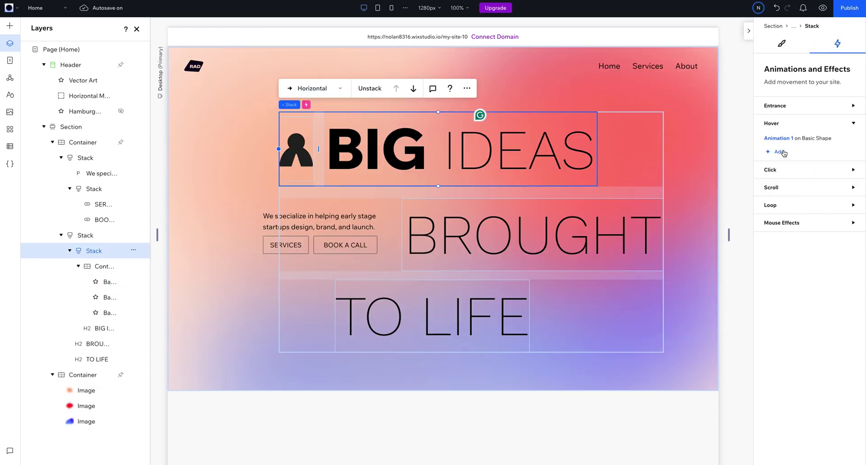
# Add a second custom hover animation translating the figure's head shape -13 px vertically, and preview the page.
pyautogui.click(783, 152)
pyautogui.click(787, 216)
pyautogui.click(296, 149)
pyautogui.click(812, 260)
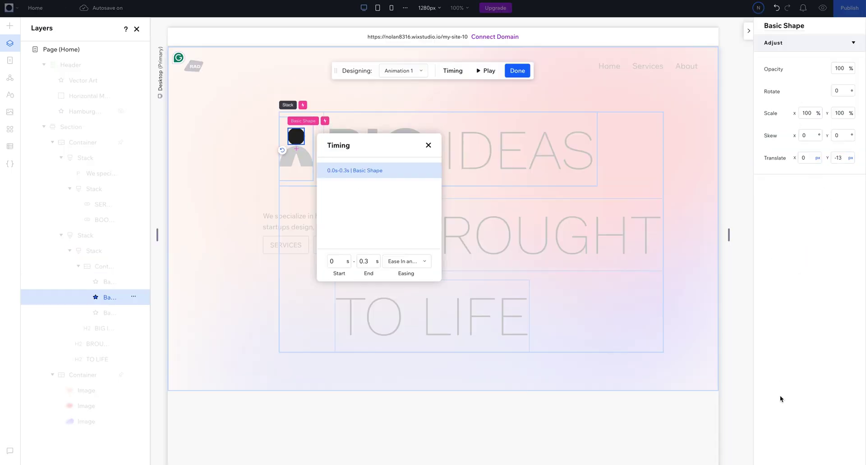
pyautogui.press('Escape')
pyautogui.click(709, 56)
pyautogui.click(821, 9)
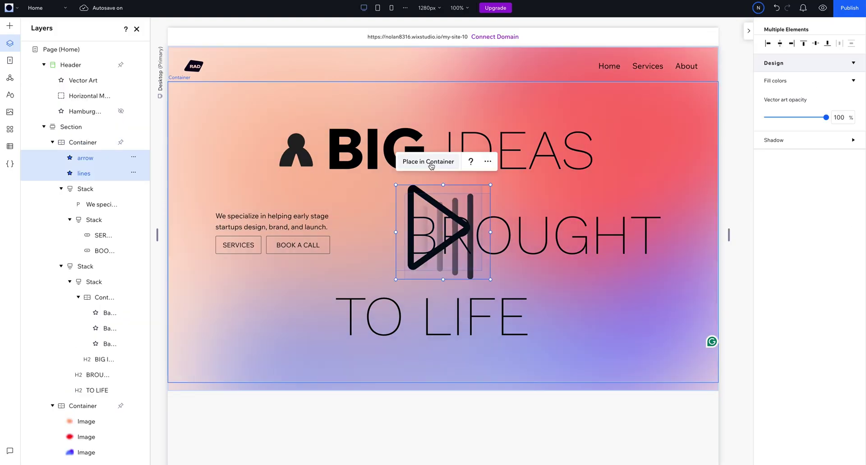
# Place the arrow and lines vector art in a container, scale both down and bring them together.
pyautogui.click(429, 163)
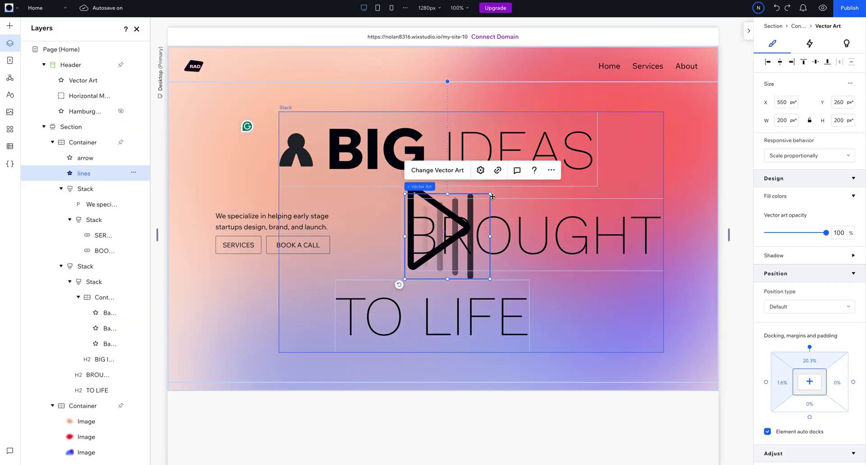
pyautogui.moveTo(491, 194); pyautogui.dragTo(435, 249)
pyautogui.click(411, 225)
pyautogui.moveTo(481, 186); pyautogui.dragTo(354, 183)
pyautogui.keyDown('shift'); pyautogui.click(431, 266); pyautogui.keyUp('shift')
pyautogui.click(430, 220)
pyautogui.click(354, 182)
pyautogui.click(85, 235)
pyautogui.moveTo(294, 248); pyautogui.dragTo(404, 248)
pyautogui.click(120, 313)
# Nudge the artwork left, duplicate the small arrow and vertically align the copies beside the lines.
pyautogui.hotkey('shift', 'Left')
pyautogui.hotkey('shift', 'Left')
pyautogui.hotkey('shift', 'Left')
pyautogui.hotkey('shift', 'Left')
pyautogui.hotkey('shift', 'Left')
pyautogui.click(394, 215)
pyautogui.moveTo(388, 215); pyautogui.dragTo(362, 215)
pyautogui.click(377, 215)
pyautogui.click(403, 214)
pyautogui.hotkey('ctrl', 'd')
pyautogui.click(816, 62)
# Combine the paragraph stack, arrow container and BROUGHT heading in one horizontal stack and adjust their spacing.
pyautogui.click(91, 284)
pyautogui.click(410, 214)
pyautogui.click(105, 282)
pyautogui.click(413, 248)
pyautogui.click(316, 241)
pyautogui.moveTo(316, 241); pyautogui.dragTo(388, 223)
pyautogui.moveTo(636, 205); pyautogui.dragTo(478, 206)
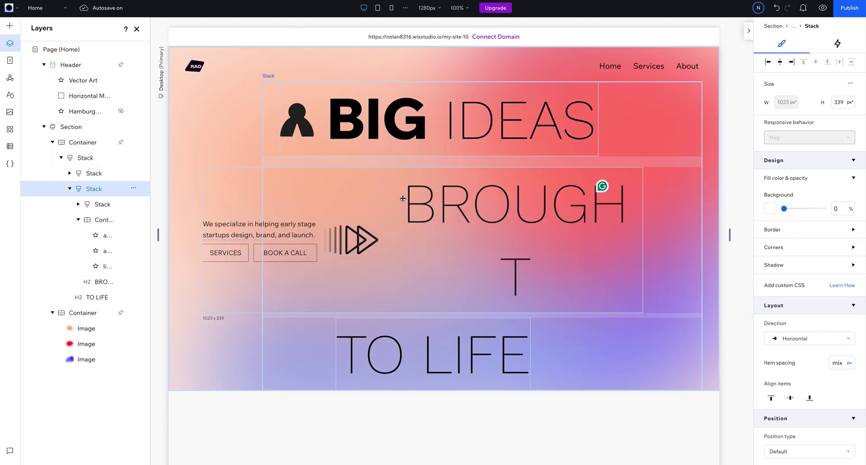
pyautogui.moveTo(383, 240); pyautogui.dragTo(391, 236)
pyautogui.moveTo(321, 236); pyautogui.dragTo(340, 236)
pyautogui.moveTo(300, 207); pyautogui.dragTo(277, 212)
# Create a custom animation that translates the front arrow -30 px horizontally.
pyautogui.click(838, 44)
pyautogui.click(838, 153)
pyautogui.click(806, 258)
pyautogui.click(806, 157)
pyautogui.write('-30')
pyautogui.click(518, 71)
# Create a custom animation translating the second arrow -20 px horizontally, and select the lines artwork to animate.
pyautogui.click(375, 246)
pyautogui.click(808, 220)
pyautogui.click(806, 157)
pyautogui.click(518, 70)
pyautogui.click(848, 188)
pyautogui.click(806, 158)
pyautogui.write('-20')
pyautogui.click(518, 70)
pyautogui.click(360, 237)
pyautogui.click(807, 220)
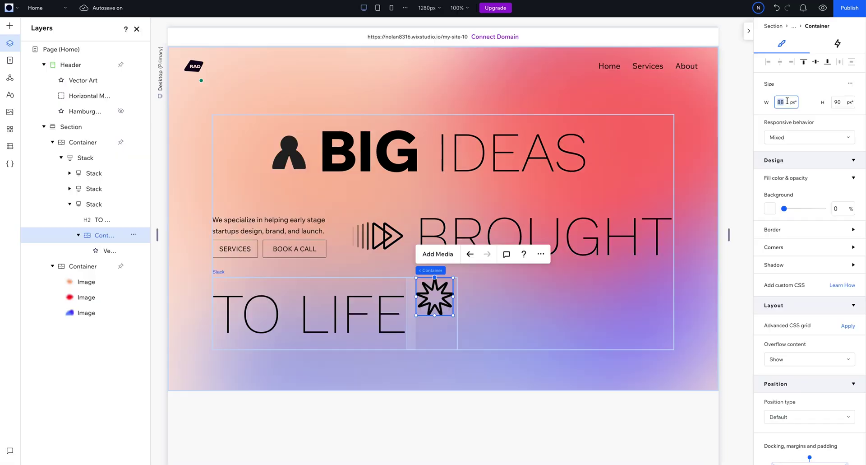
# Shift the TO LIFE and star stack to the right and vertically center its items.
pyautogui.moveTo(419, 328); pyautogui.dragTo(559, 326)
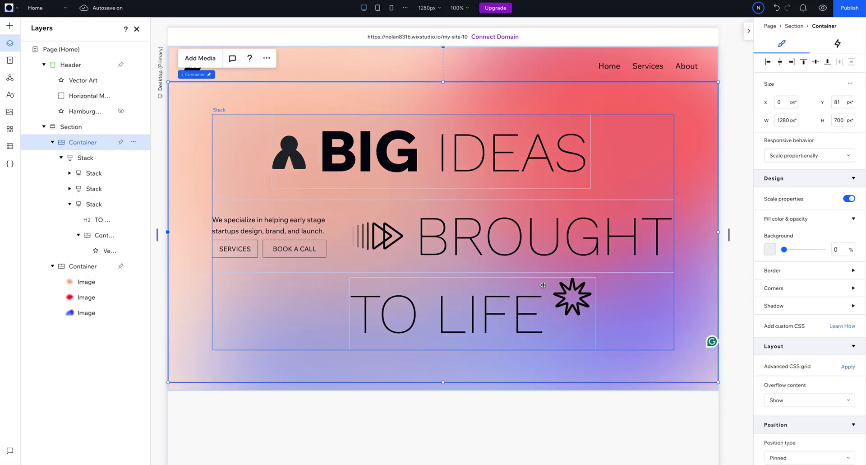
pyautogui.click(547, 292)
pyautogui.click(791, 398)
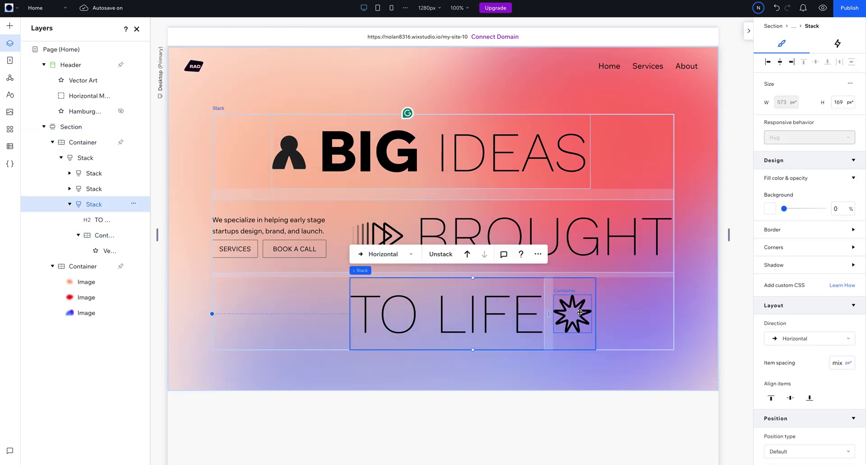
# Give the star's container a clockwise Spin loop animation with a duration of 15 seconds and linear easing.
pyautogui.click(583, 315)
pyautogui.click(838, 43)
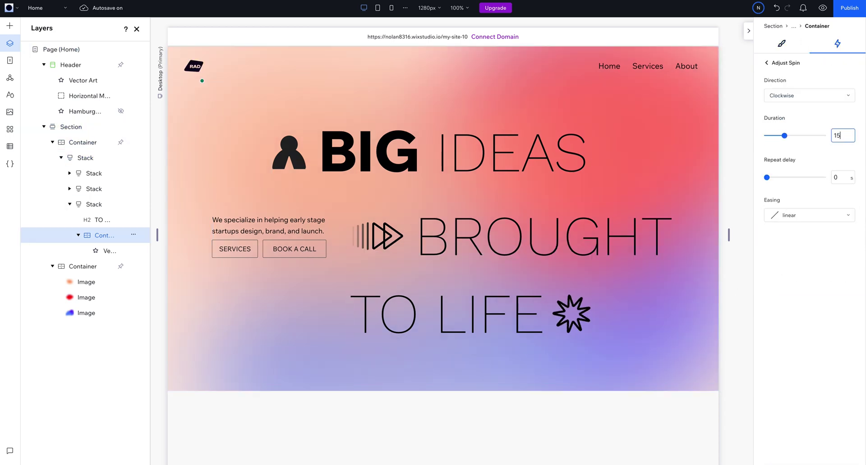
# Add a custom hover animation to the TO LIFE stack that targets the star vector art.
pyautogui.click(782, 45)
pyautogui.click(109, 251)
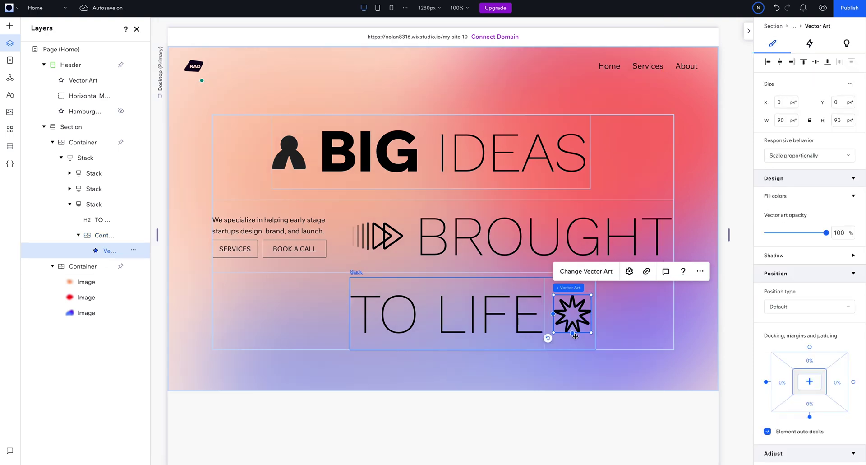
pyautogui.click(572, 339)
pyautogui.click(838, 43)
pyautogui.click(823, 136)
pyautogui.click(808, 219)
pyautogui.click(97, 253)
pyautogui.click(838, 154)
pyautogui.click(801, 182)
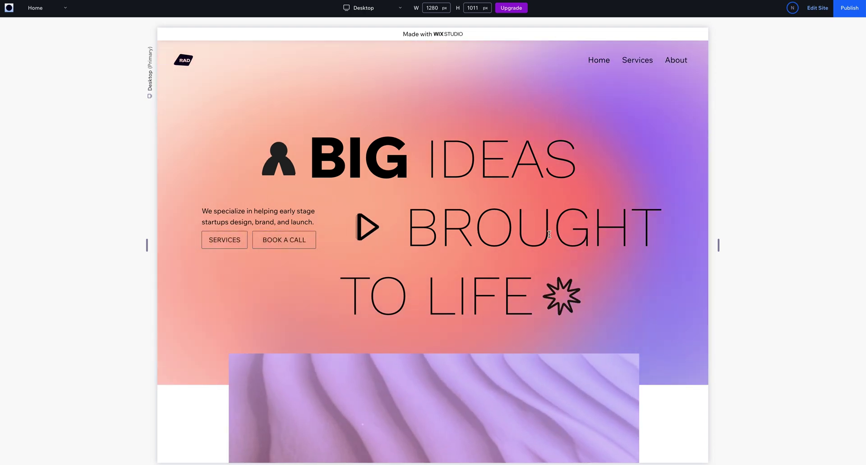
# Leave the site preview and return to editing the page.
pyautogui.click(815, 7)
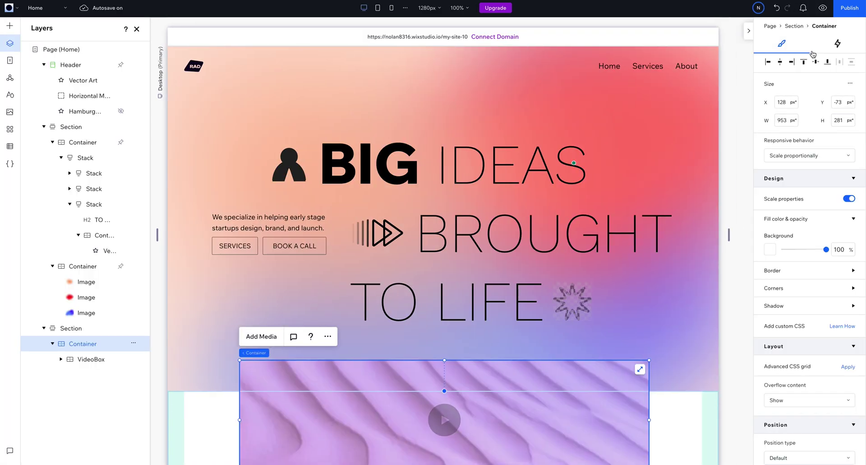